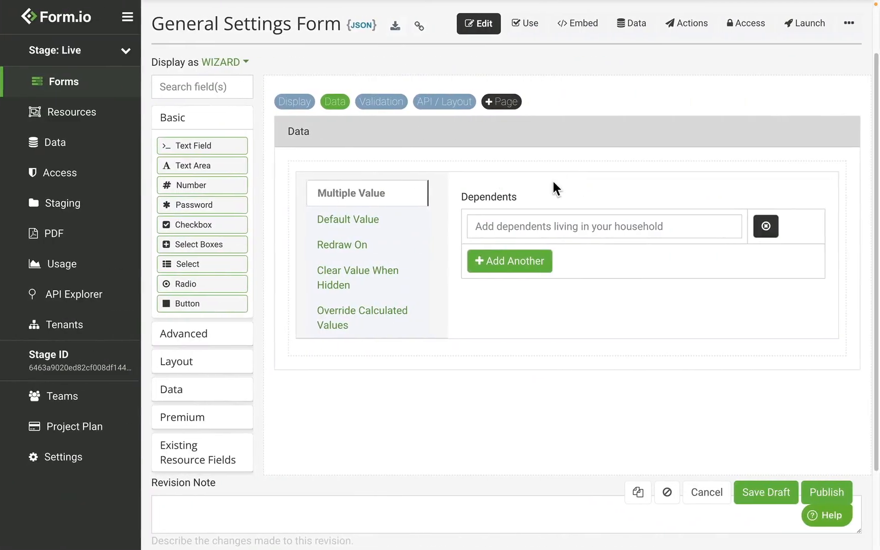
# Step: Add two entries to the Dependents field: "Child 1" and "Child 2"
pyautogui.click(508, 227)
pyautogui.write('Child 1')
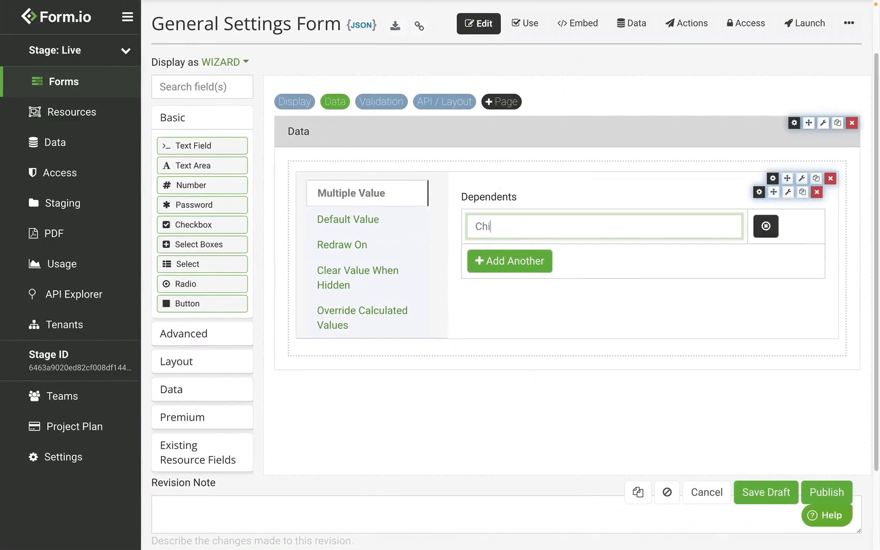
pyautogui.click(497, 279)
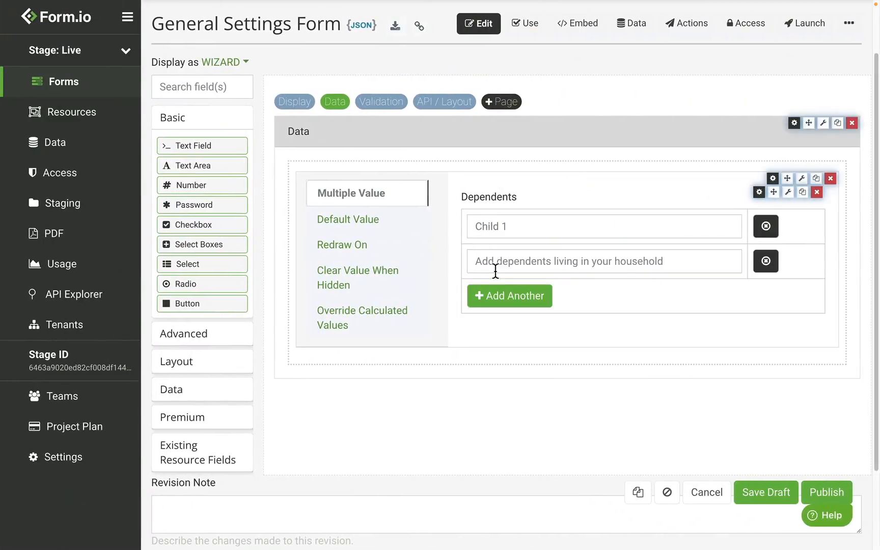
pyautogui.click(506, 268)
pyautogui.write('Child 2')
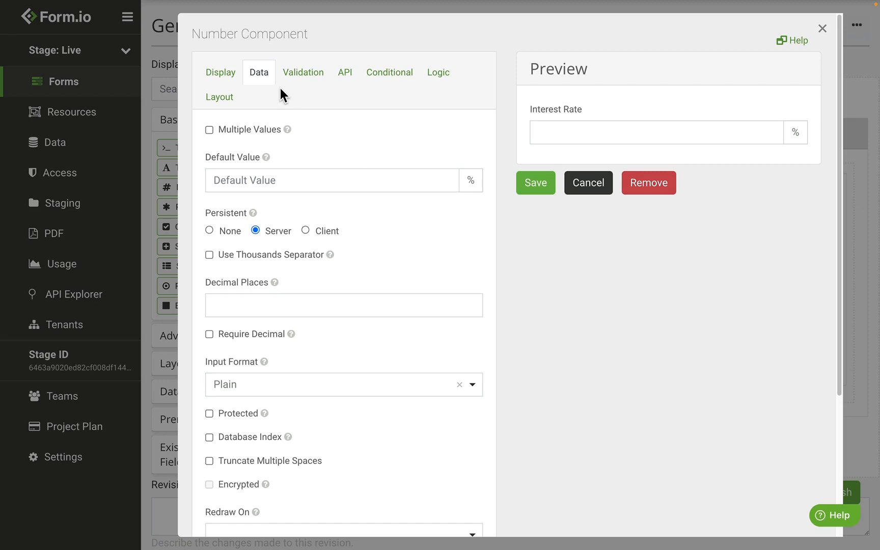
# Step: Set the Interest Rate component's default value to 8.5 and save the component
pyautogui.click(266, 173)
pyautogui.write('8.5')
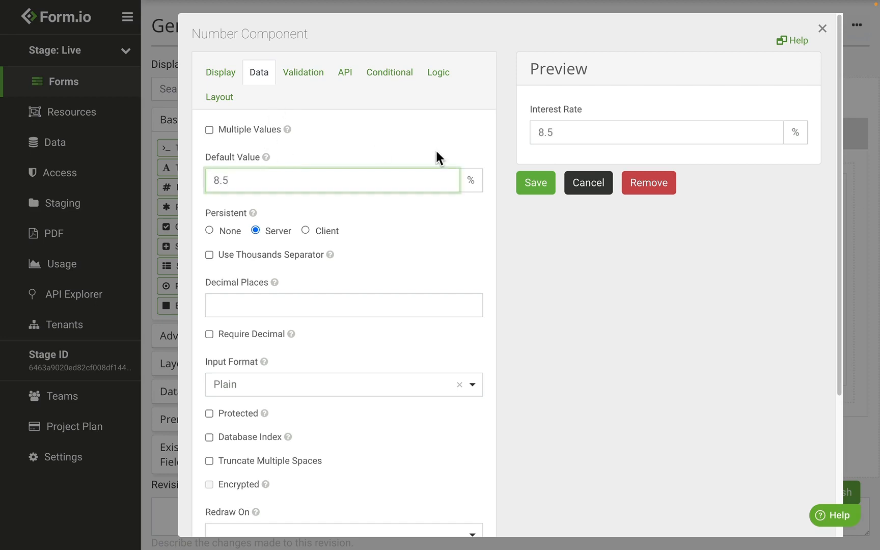
pyautogui.click(525, 193)
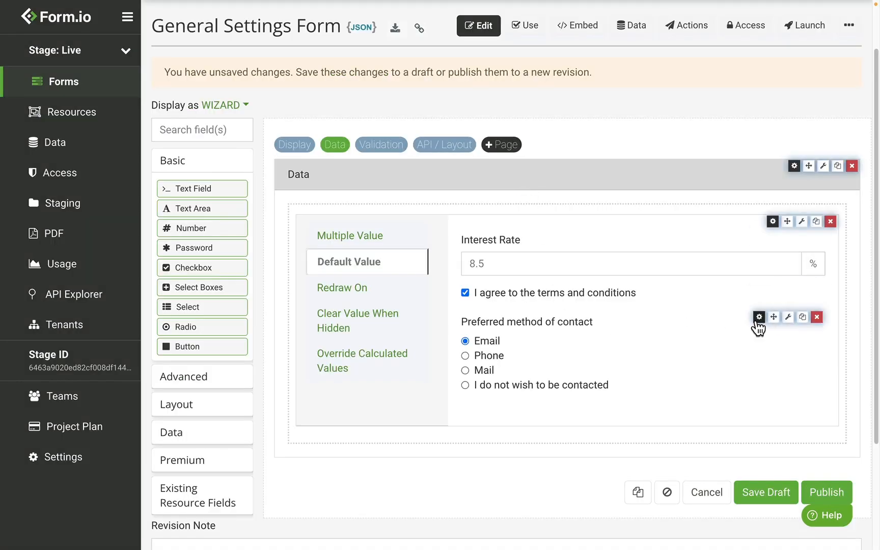
# Step: Open the data settings of the "Preferred method of contact" component
pyautogui.click(758, 317)
pyautogui.click(257, 74)
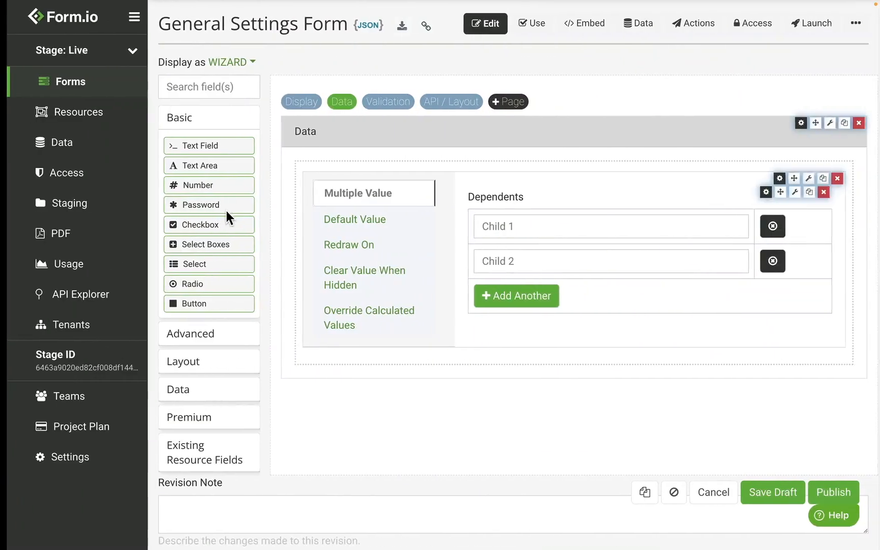
# Step: In the Default Value section, switch the Interest Rate component's Persistent setting to Client and finally to None
pyautogui.click(388, 221)
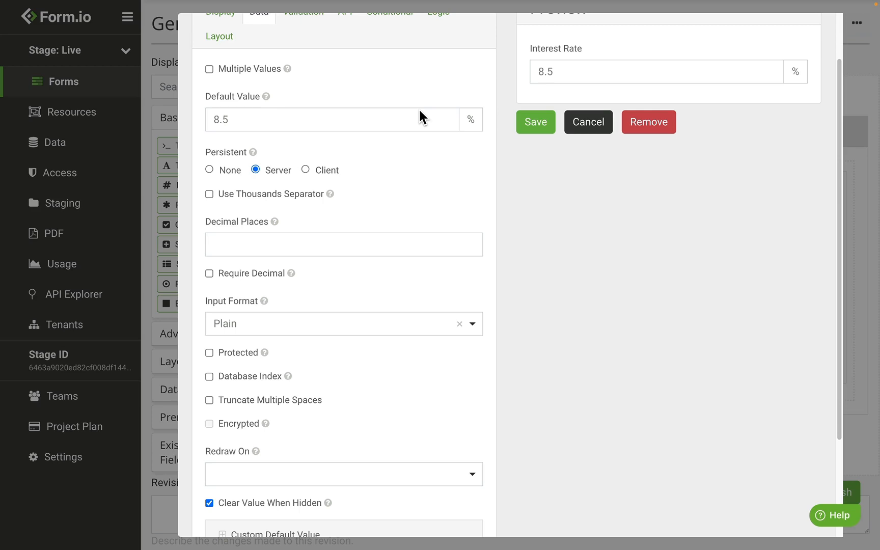
pyautogui.click(305, 170)
pyautogui.click(209, 169)
# Step: Try the Protected, Database Index and Truncate Multiple Spaces options on the Interest Rate component, switching each back off
pyautogui.click(245, 354)
pyautogui.click(245, 353)
pyautogui.click(262, 375)
pyautogui.click(262, 376)
pyautogui.click(277, 397)
pyautogui.click(277, 395)
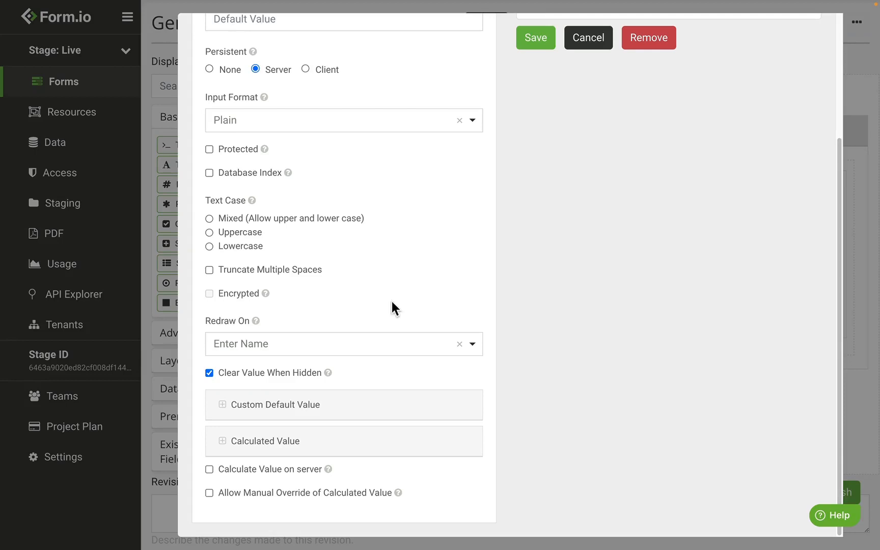
# Step: Examine the Redraw On choices and the label preview of the UserID text field without changing the selection
pyautogui.click(337, 346)
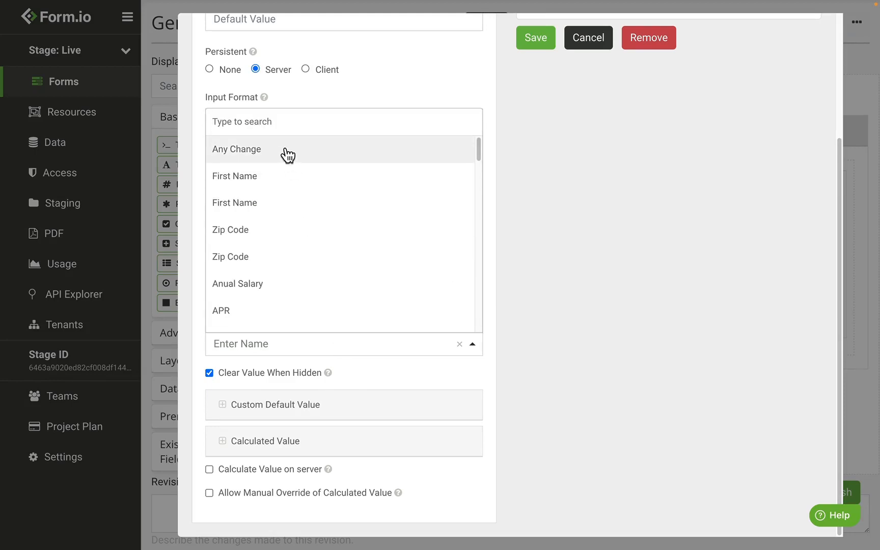
pyautogui.click(611, 210)
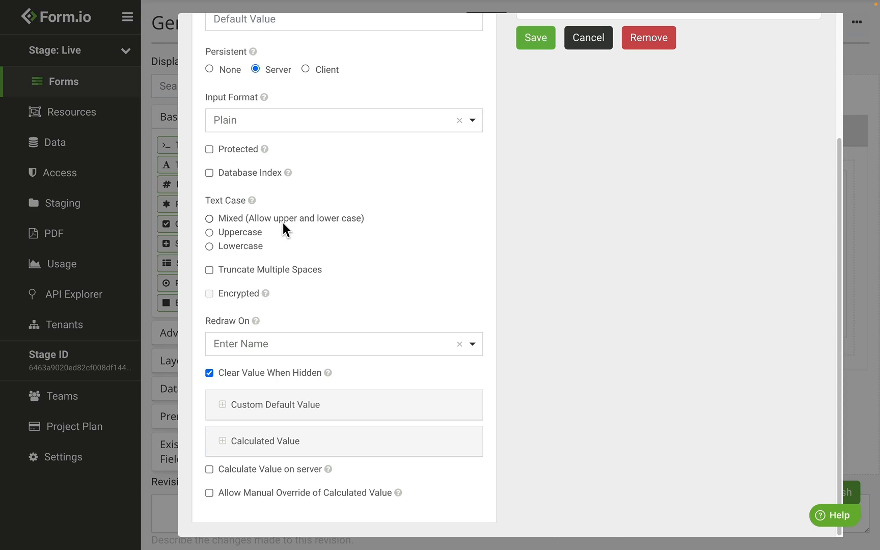
pyautogui.scroll(3, 282, 223)
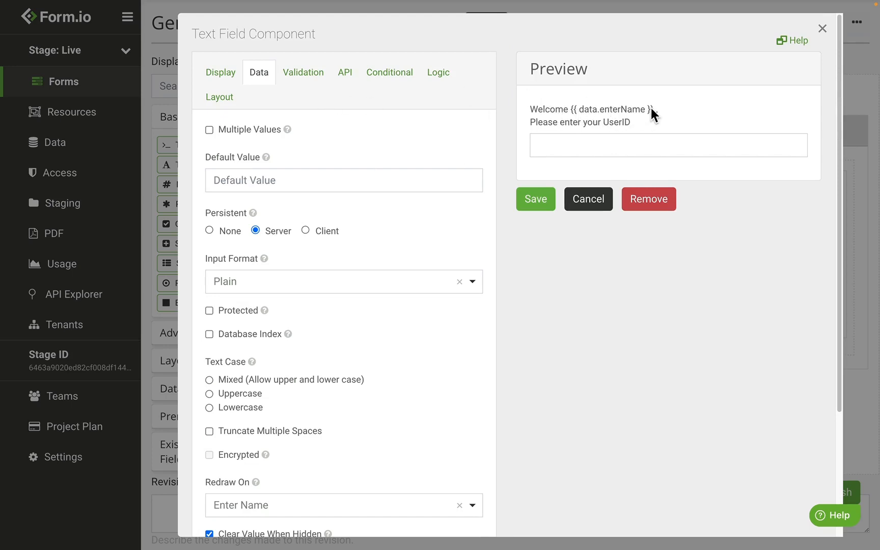
pyautogui.scroll(-2, 312, 141)
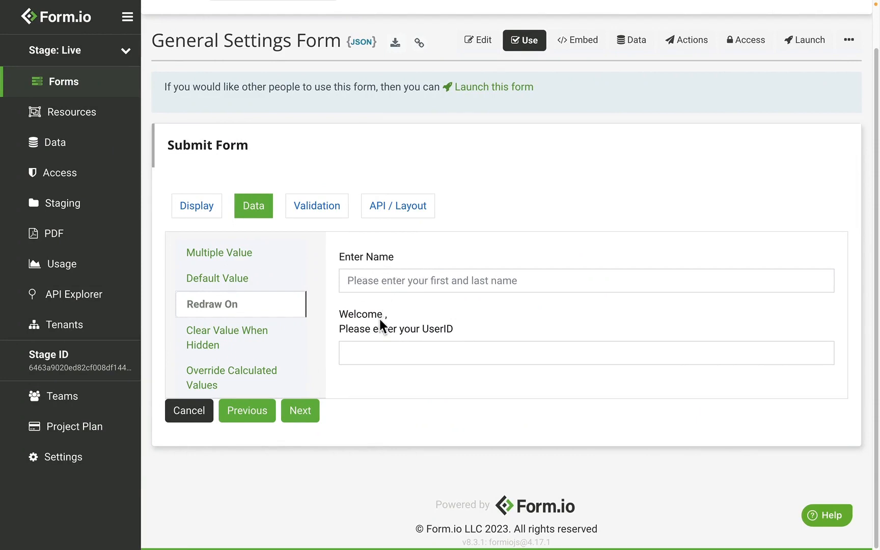
# Step: Test the redraw behaviour by entering a first and last name in the Enter Name field
pyautogui.click(391, 281)
pyautogui.write('Joe Smith')
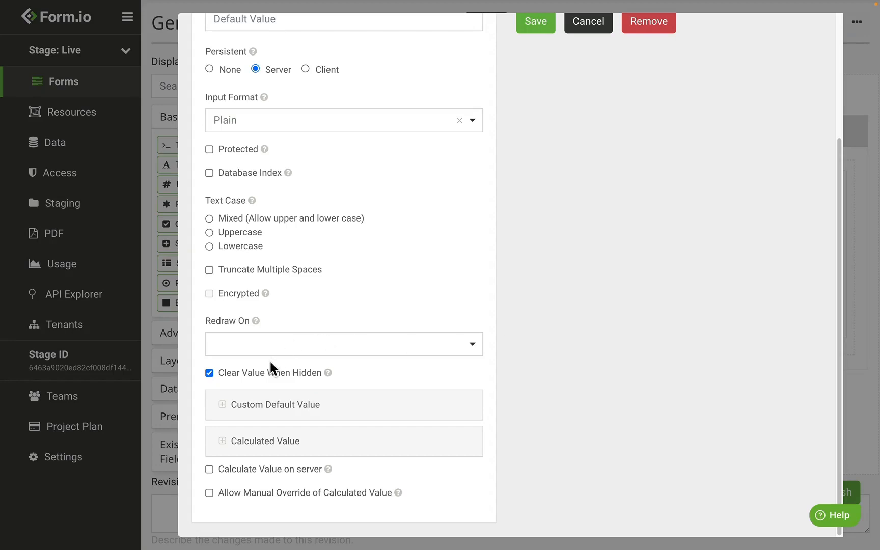
# Step: Toggle the Clear Value When Hidden option, and test clearing by entering "test" in the Text Field and hiding and reshowing it
pyautogui.click(268, 374)
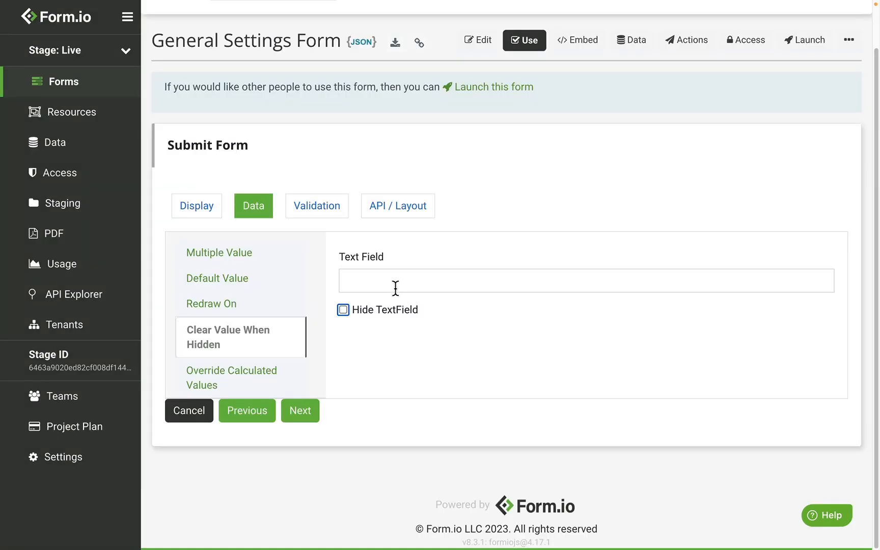
pyautogui.click(394, 282)
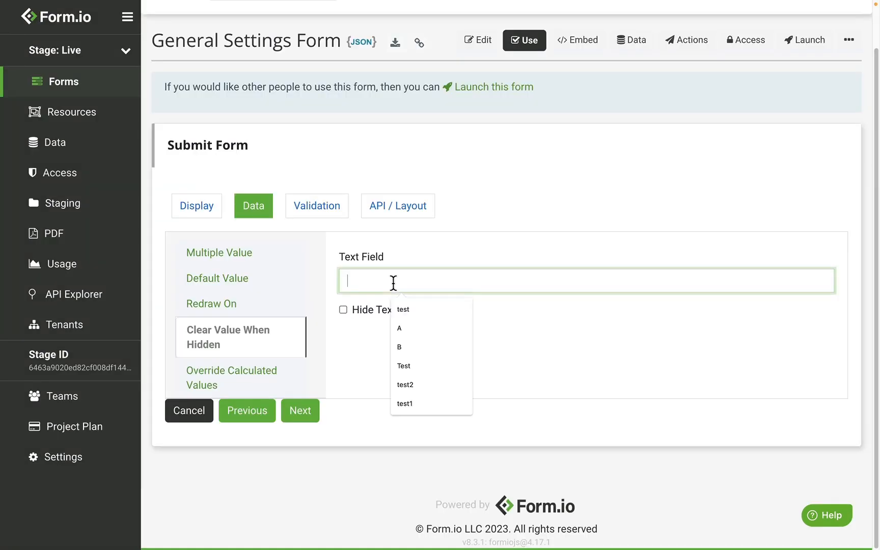
pyautogui.write('test')
pyautogui.click(377, 308)
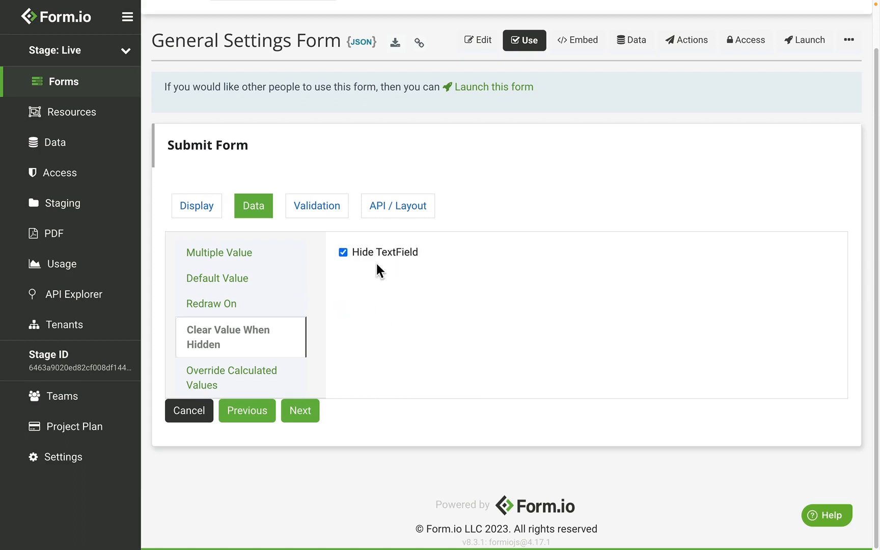
pyautogui.click(378, 249)
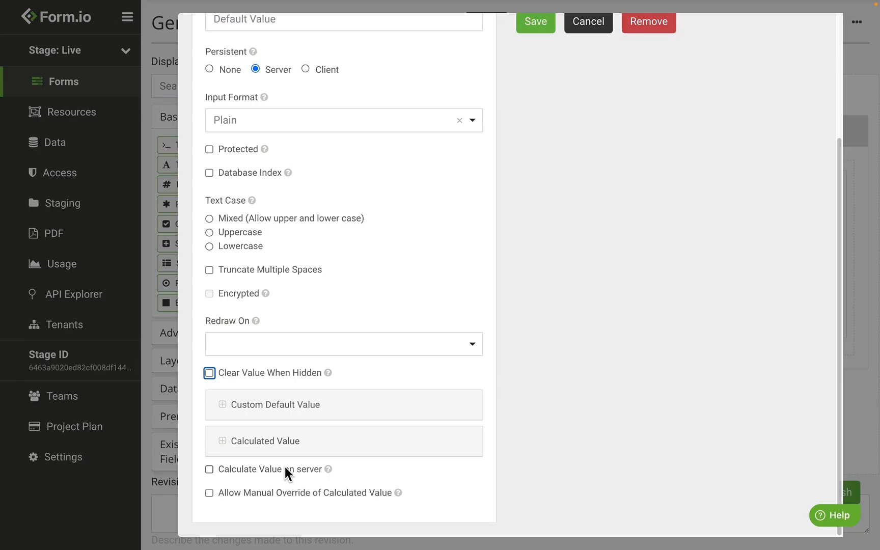
# Step: Try Calculate Value on server and switch it back off, and enable Allow Manual Override of Calculated Value
pyautogui.click(285, 468)
pyautogui.click(284, 468)
pyautogui.click(285, 492)
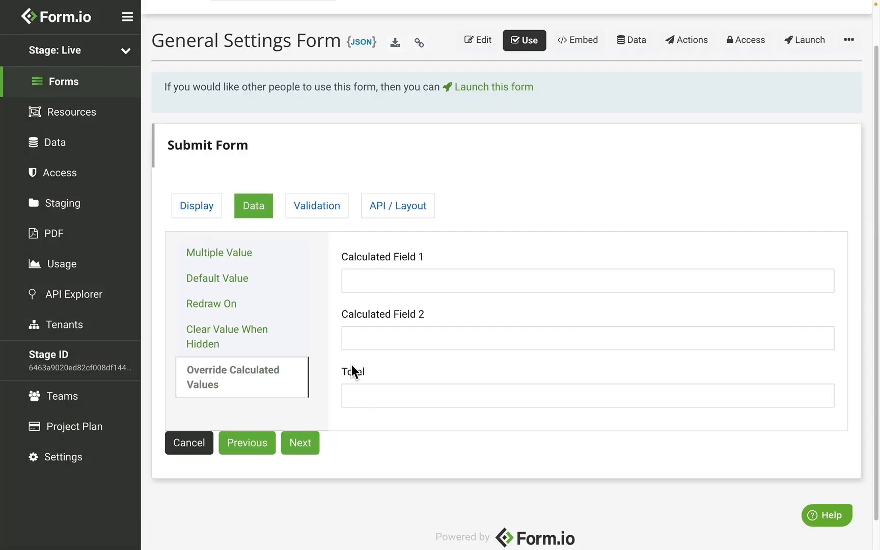
# Step: Enter 123 in both Calculated Field 1 and Calculated Field 2, and override the Total with 12378
pyautogui.click(377, 275)
pyautogui.write('123')
pyautogui.click(370, 333)
pyautogui.write('123')
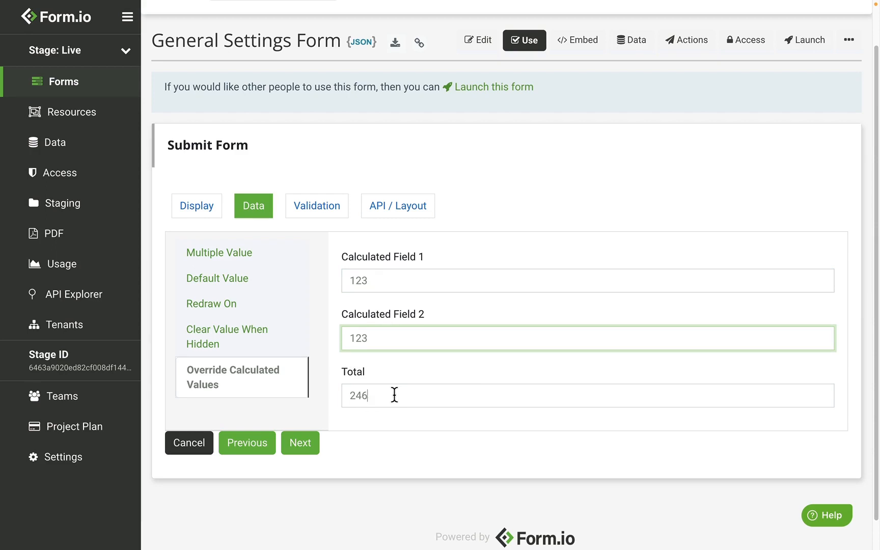
pyautogui.press('Tab')
pyautogui.write('12378')
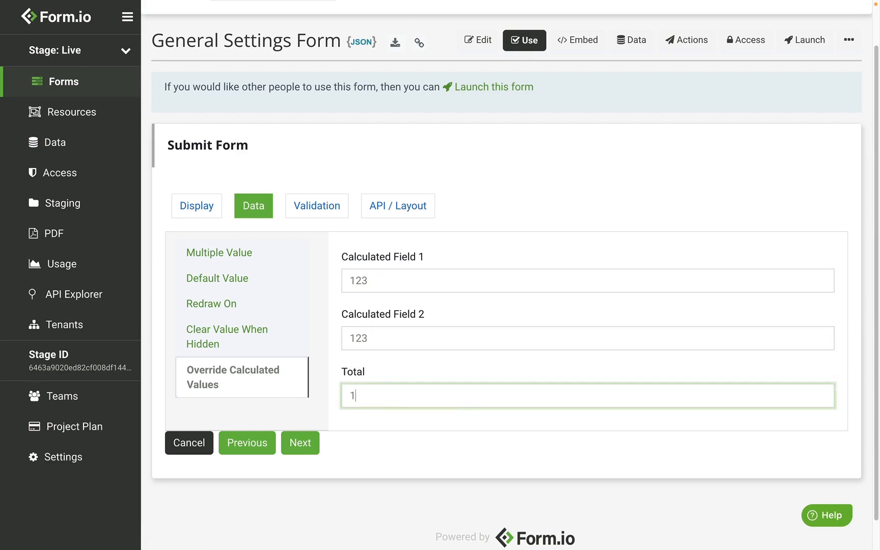